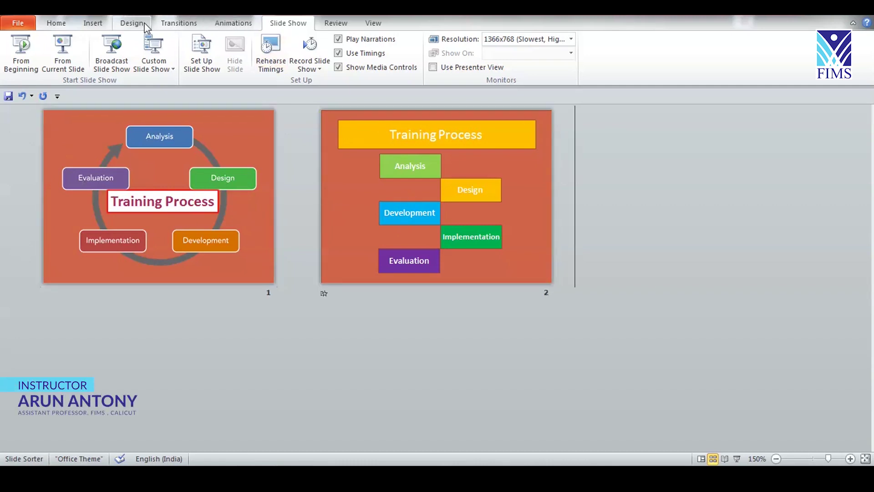
- Start a Record Slide Show session from slide 1, capturing both slide timings and narration
left_click(50, 27)
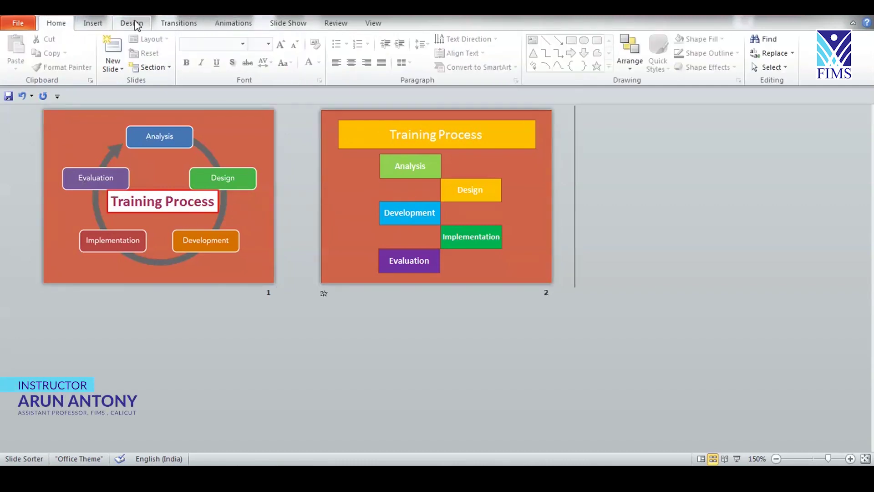
left_click(244, 25)
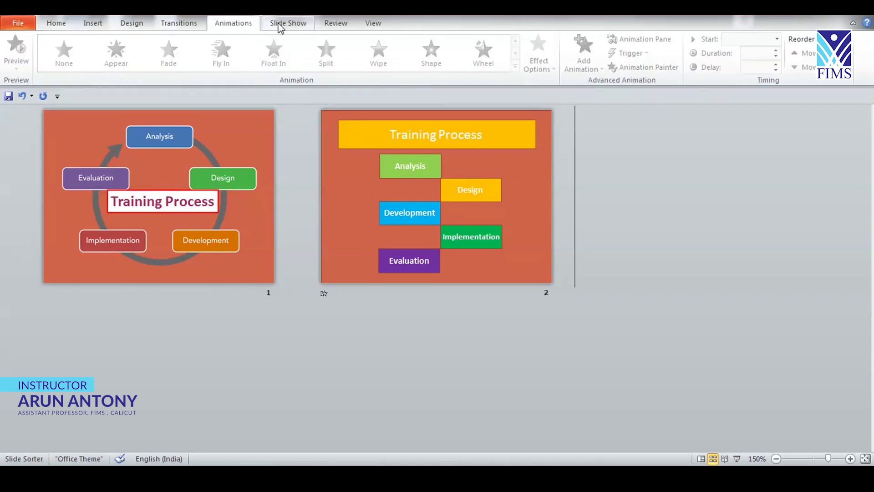
left_click(280, 26)
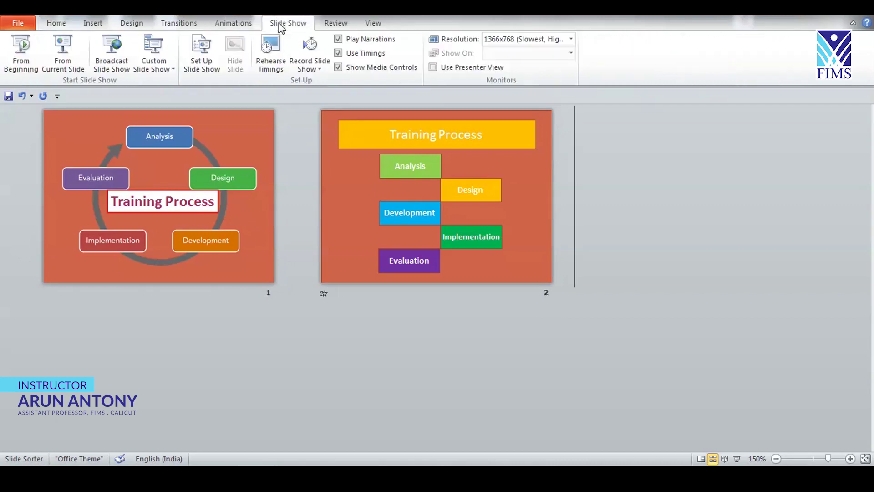
left_click(325, 69)
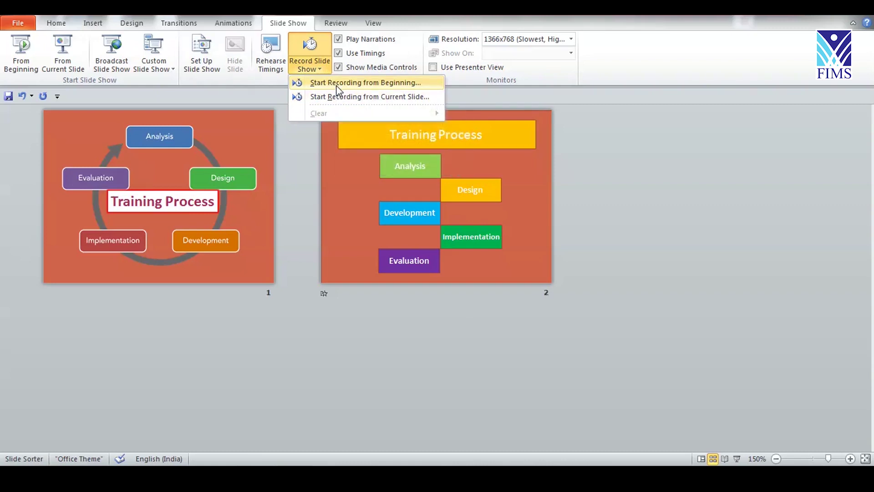
left_click(337, 85)
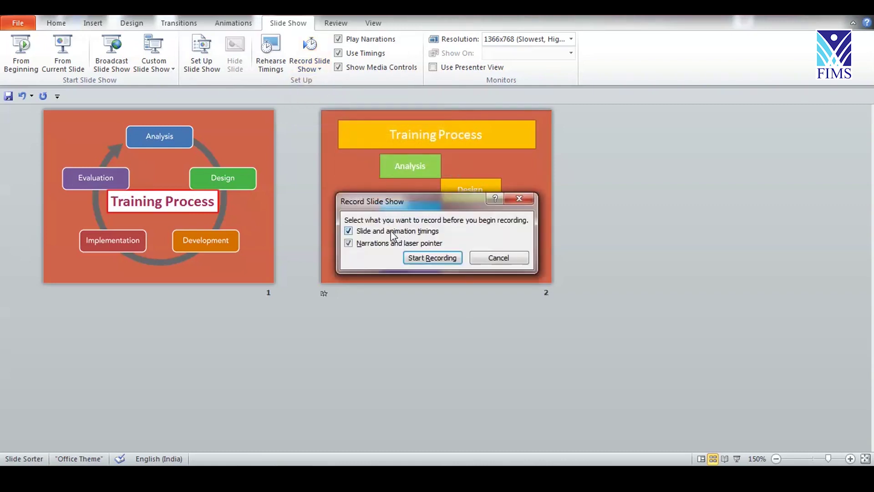
left_click(433, 258)
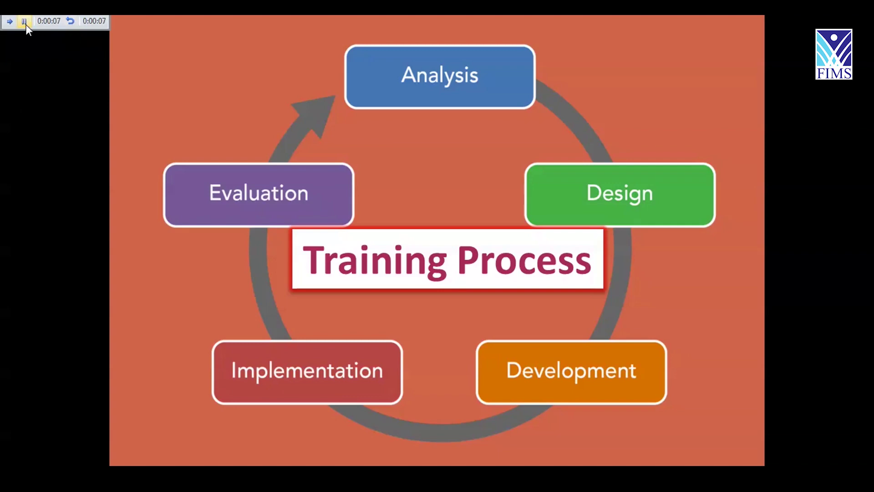
- Narrate slide 1 with a brief pause, reveal slide 2's Analysis through Evaluation boxes, then end the show
left_click(25, 23)
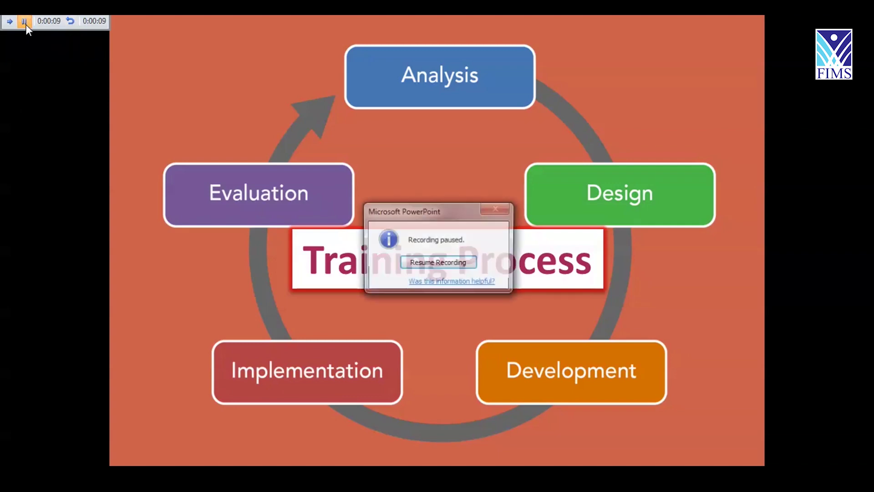
left_click(438, 263)
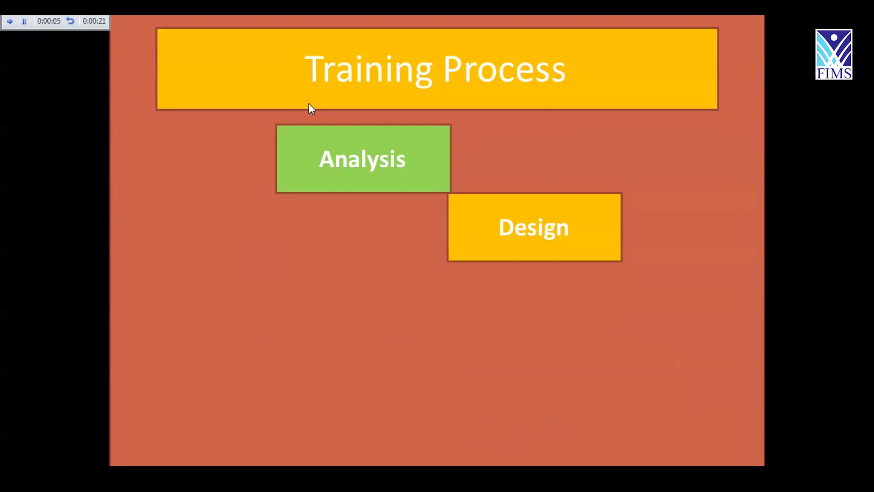
left_click(309, 103)
left_click(309, 103)
left_click(309, 103)
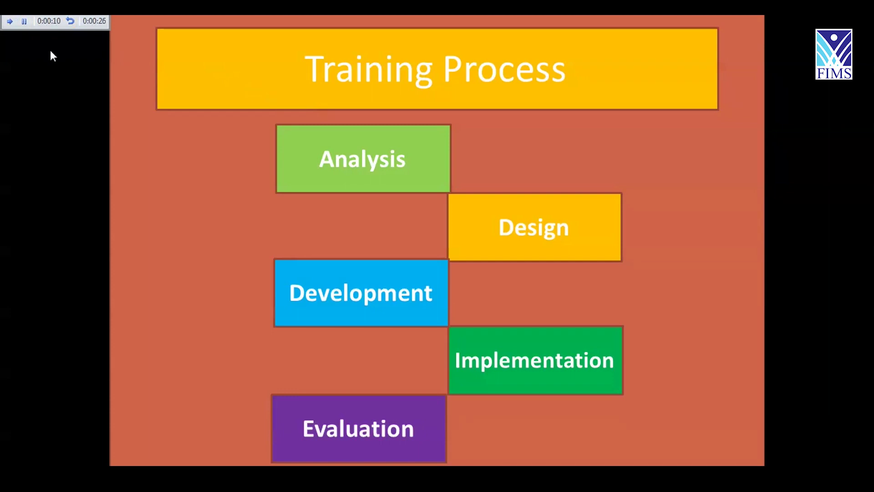
left_click(167, 43)
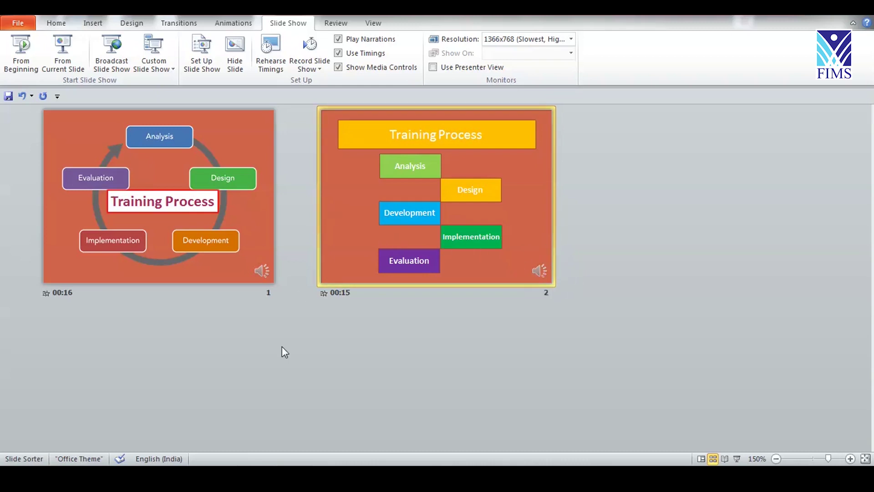
- Clear the recorded 00:15 timing from slide 2
left_click(320, 69)
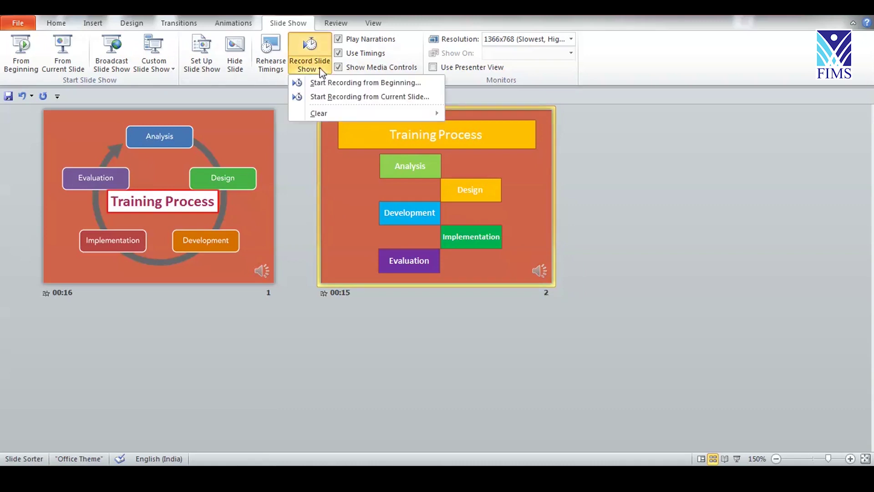
left_click(702, 206)
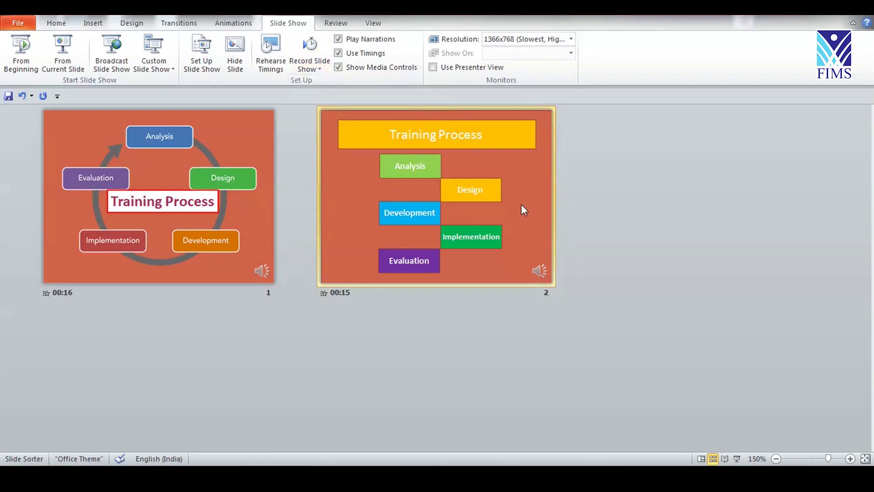
left_click(319, 69)
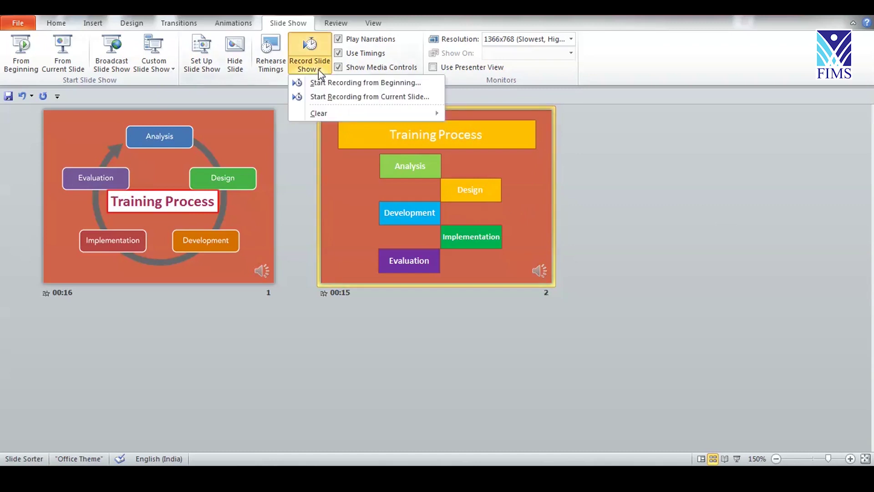
mouse_move(363, 119)
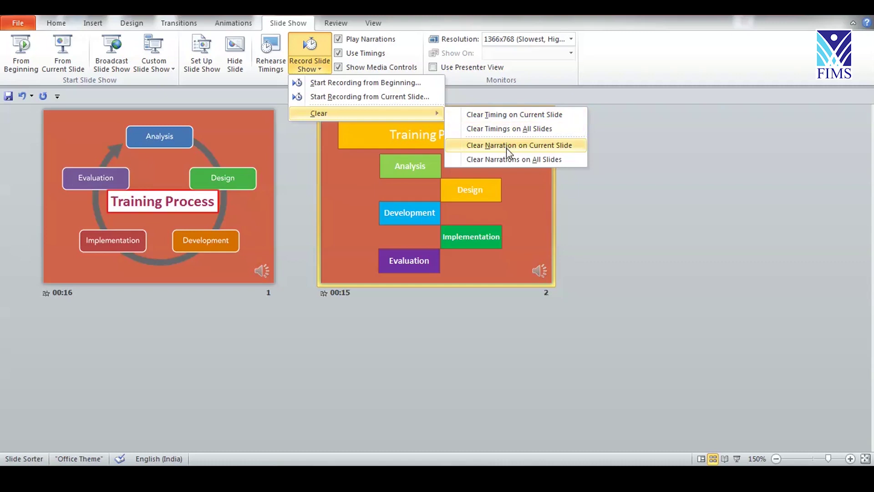
left_click(505, 116)
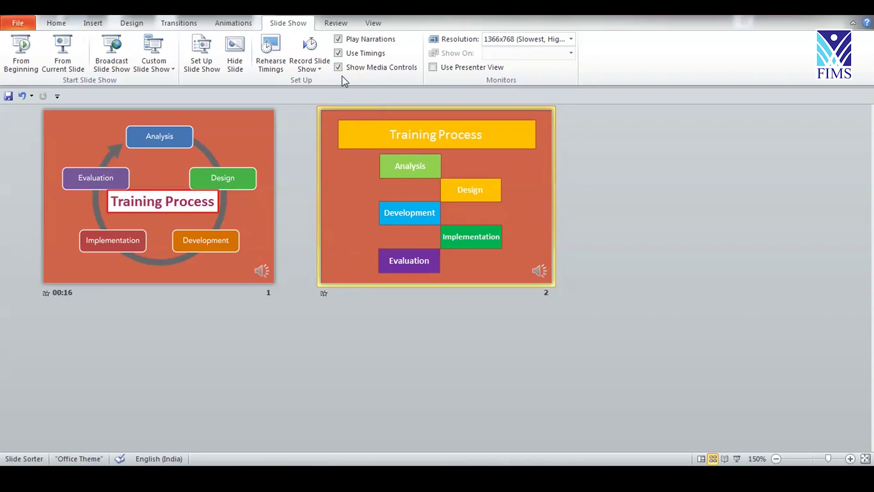
- Clear the recorded narration from slide 2 using Clear Narration on Current Slide
left_click(321, 68)
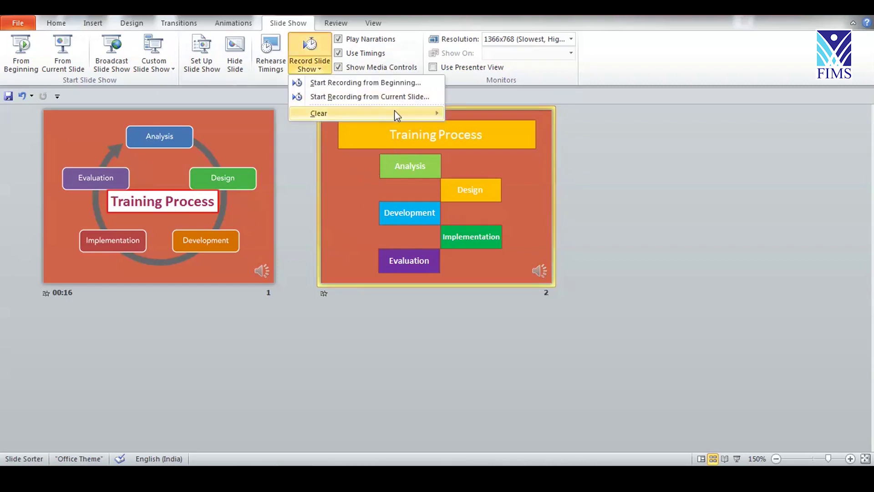
mouse_move(395, 113)
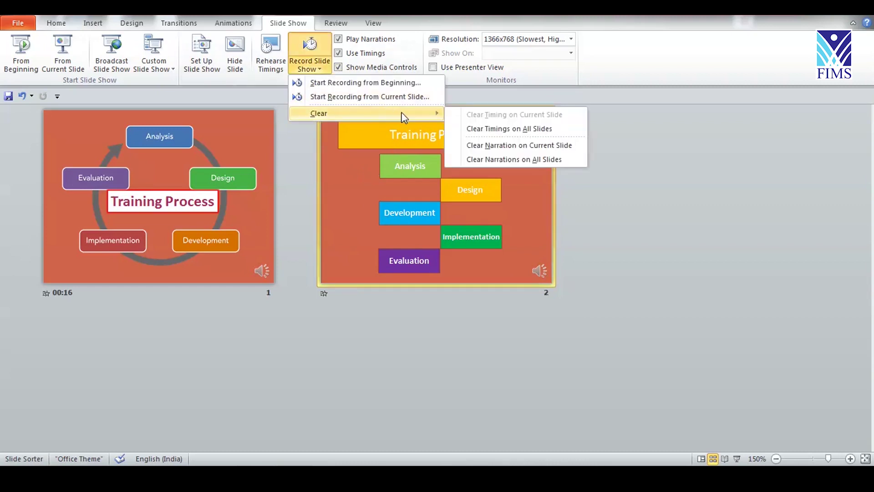
left_click(498, 146)
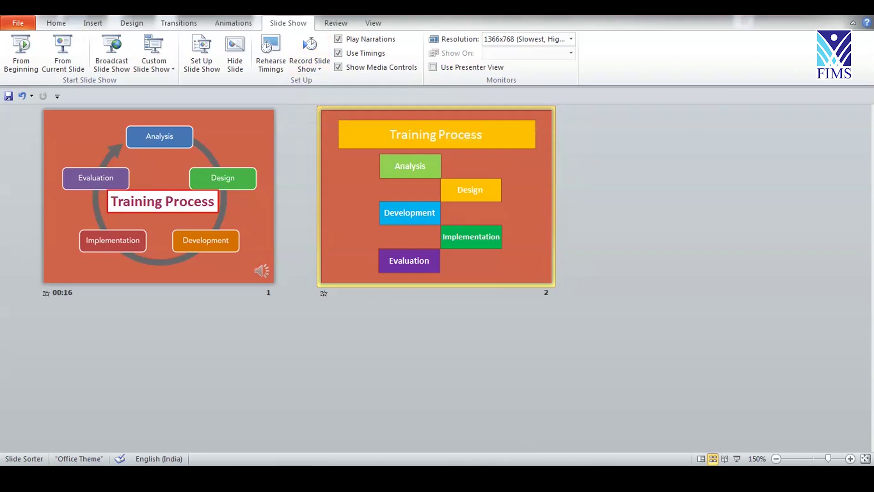
- Record new narration for slide 2 from the current slide, ending with a 00:10 timing
left_click(320, 70)
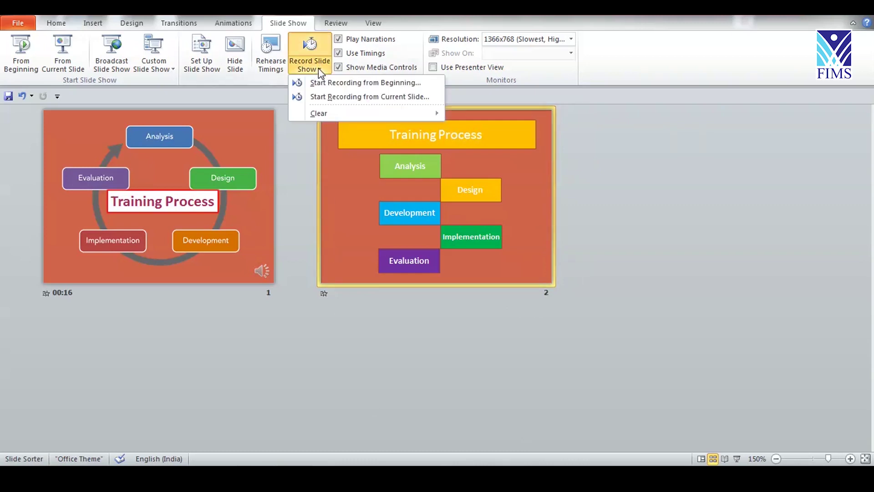
left_click(345, 97)
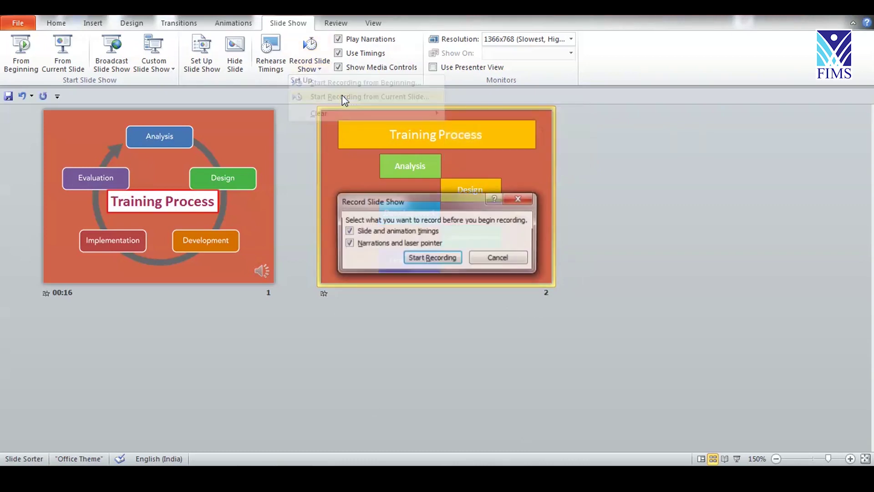
left_click(433, 259)
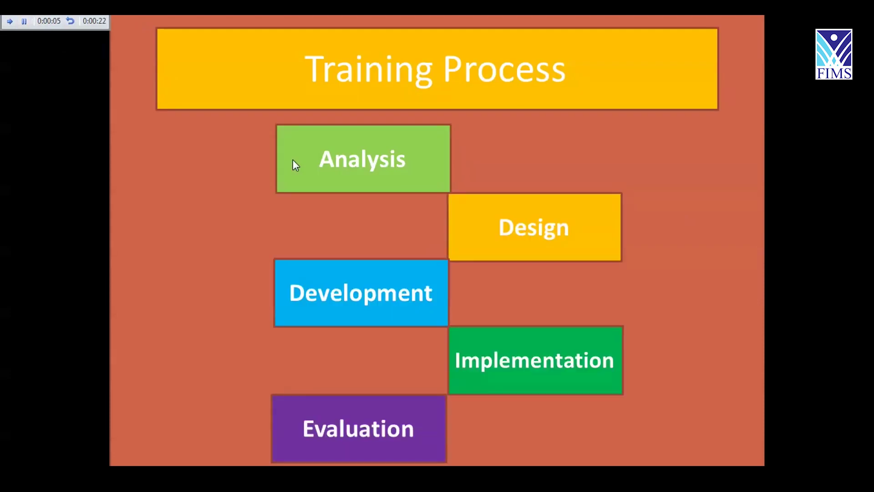
left_click(310, 208)
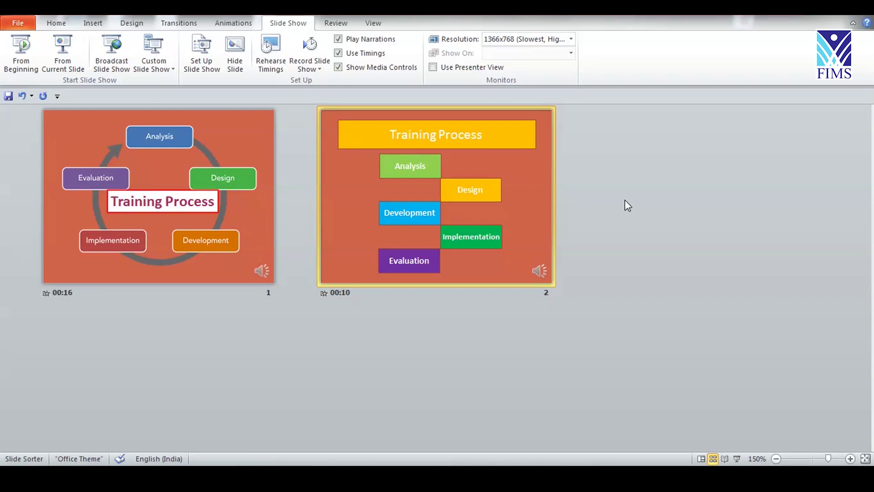
- Open Save As from the File tab for T-Process-VDO.pptx in Demonstartion Files
left_click(18, 24)
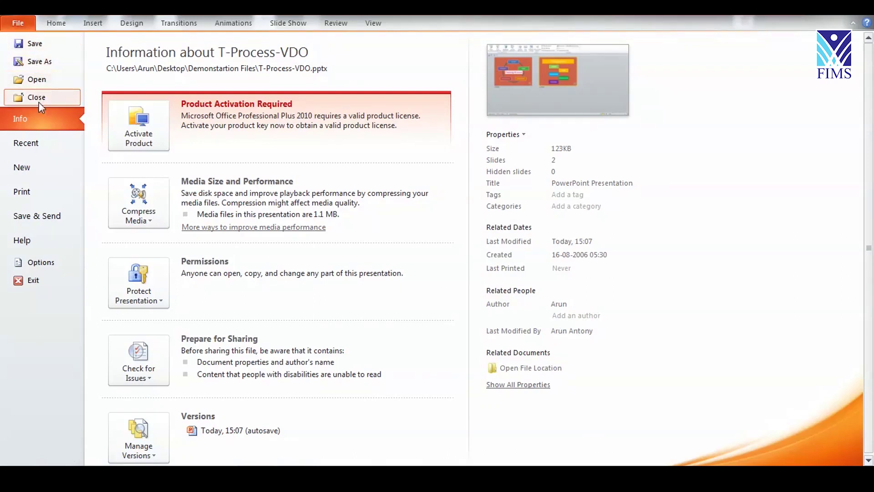
left_click(50, 61)
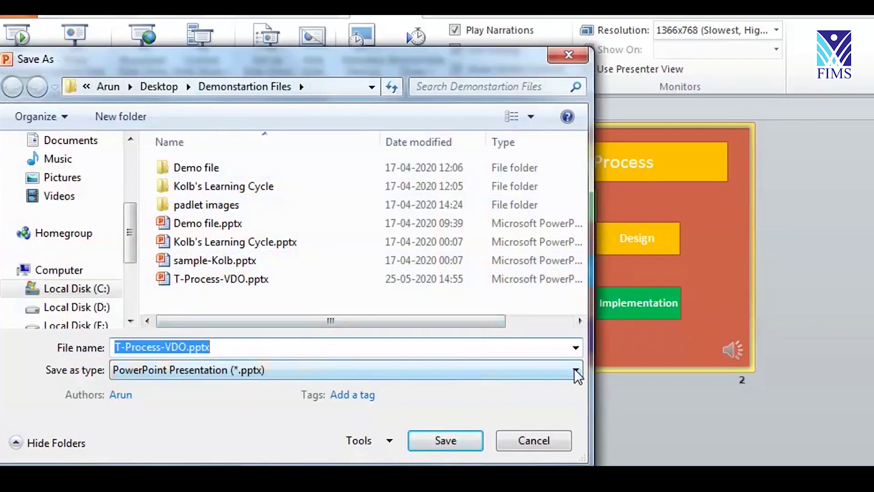
- Save as Windows Media Video (*.wmv) with the file name T-Process-VDO_new
left_click(574, 368)
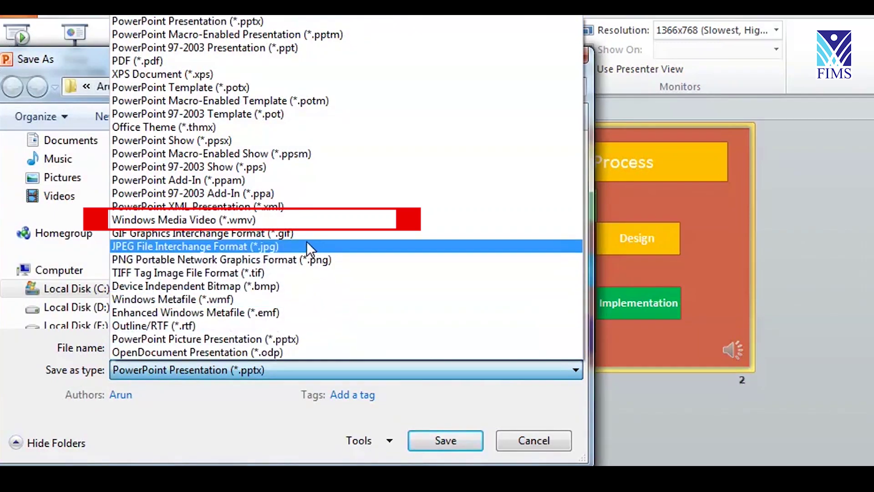
left_click(253, 219)
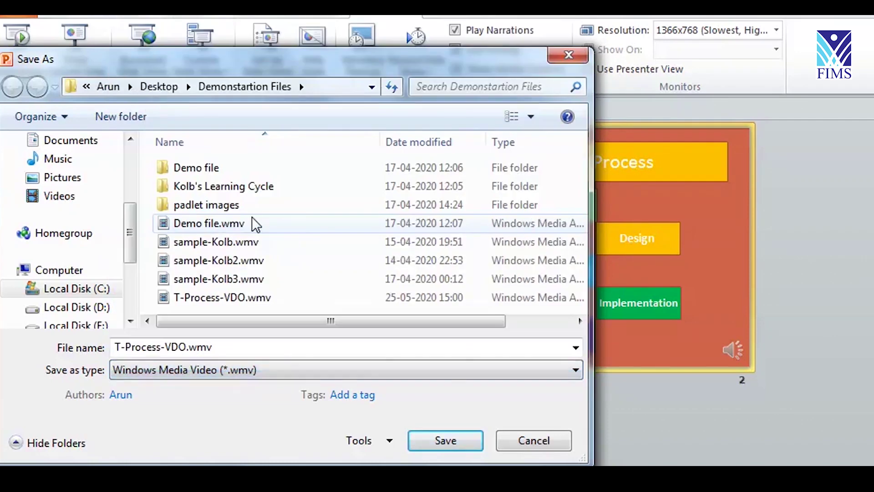
double_click(188, 347)
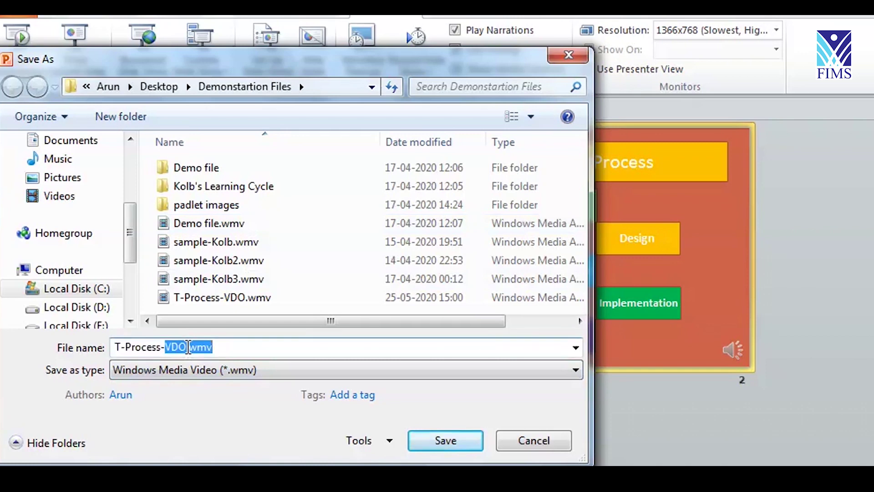
left_click(188, 347)
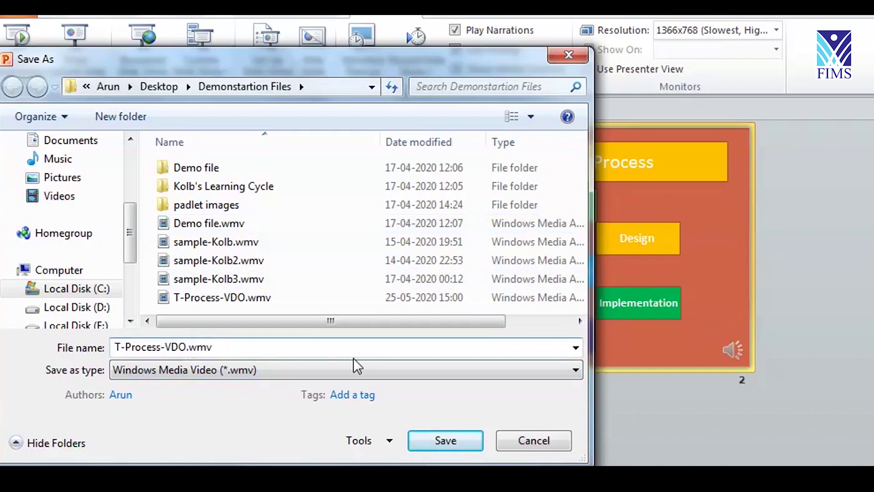
type("_new")
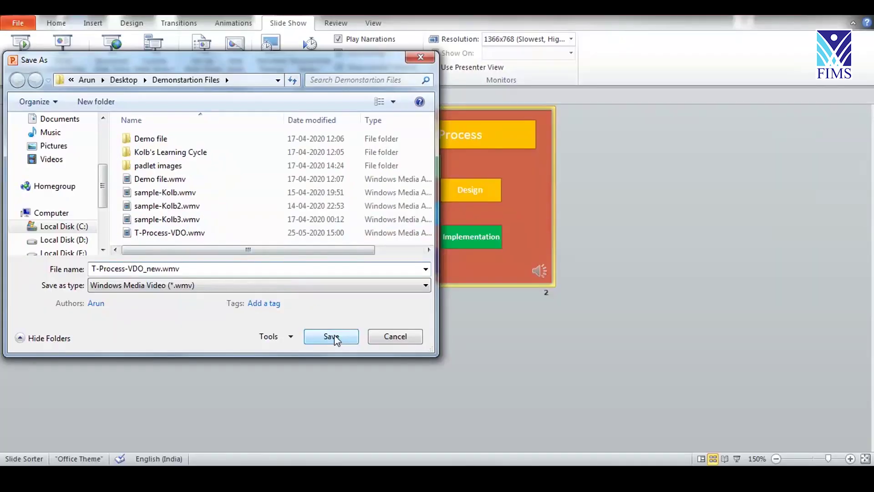
left_click(446, 441)
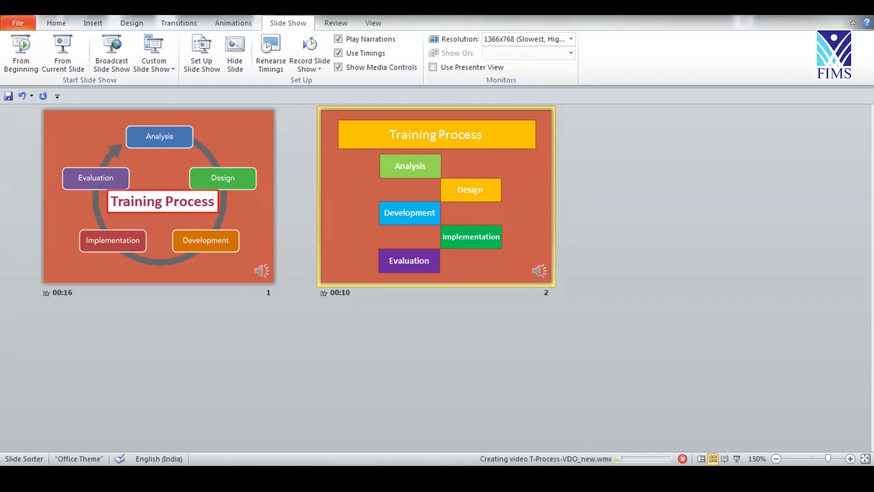
- Switch to the Demonstartion Files Explorer window from the taskbar while the video is created
mouse_move(69, 475)
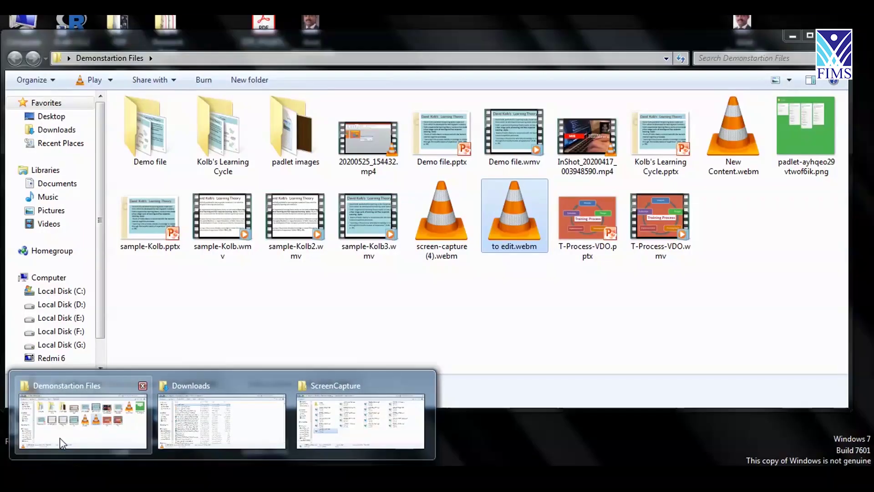
- Bring the Demonstartion Files folder forward and check that T-Process-VDO_new.wmv appears
left_click(59, 439)
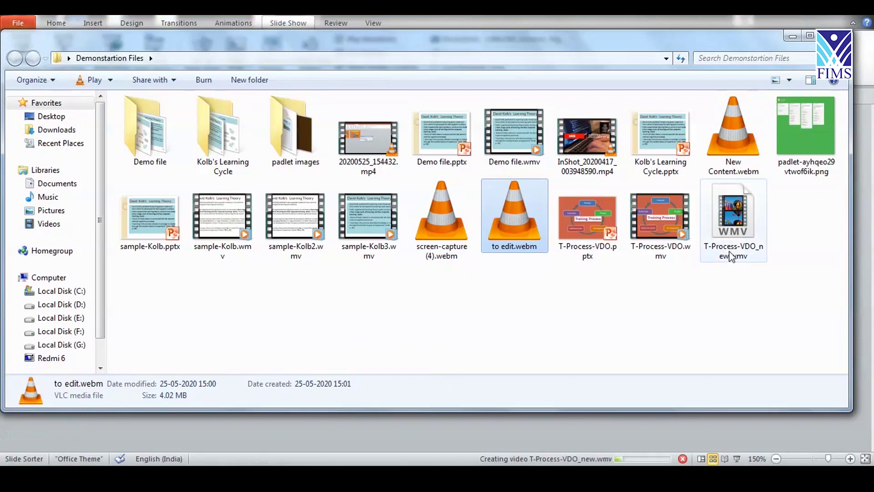
mouse_move(756, 265)
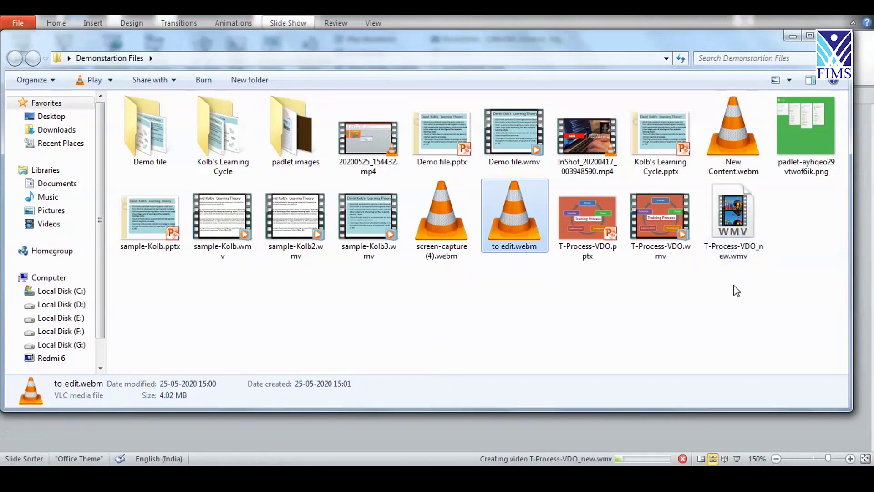